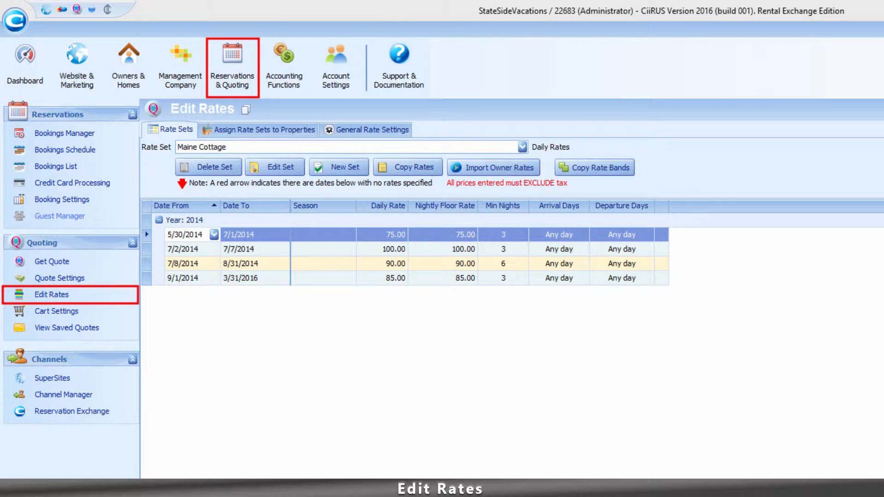
# Step: Set new rate sets to default to monthly in the general rate settings and open the default allowed arrival days choices
pyautogui.click(373, 130)
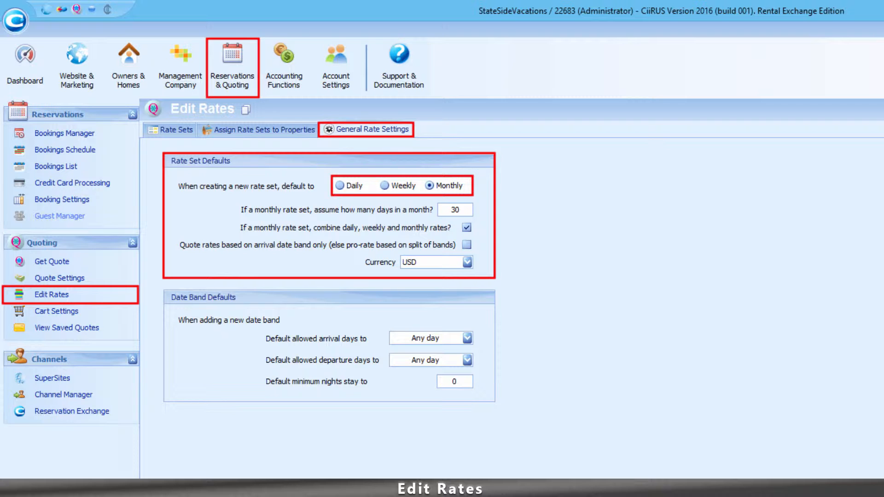
pyautogui.click(429, 185)
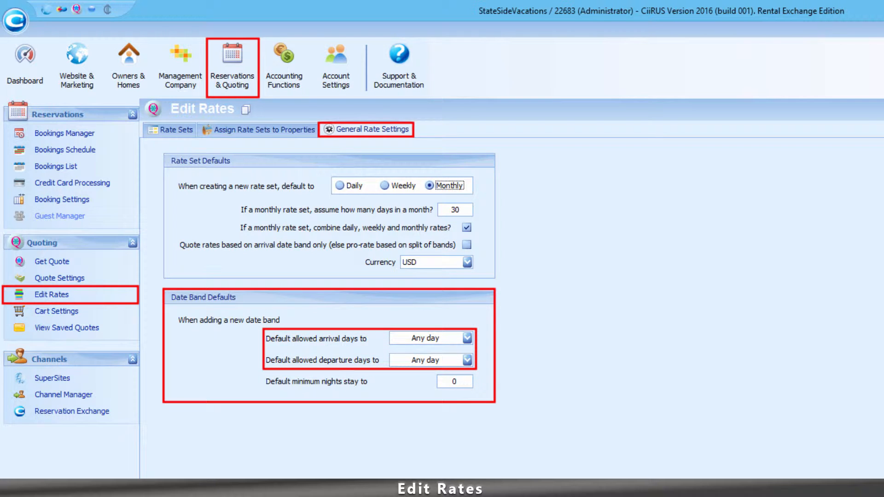
pyautogui.click(467, 338)
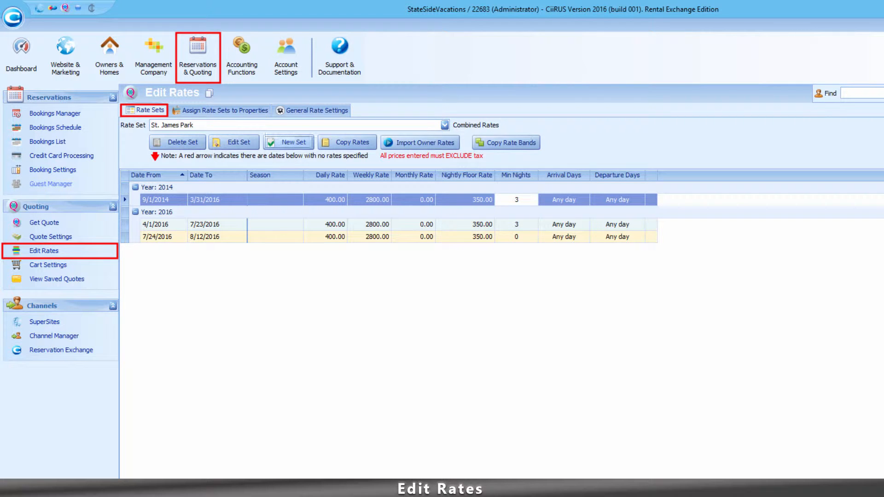
# Step: Create a new rate set named CAL2020 that uses monthly rates
pyautogui.click(289, 142)
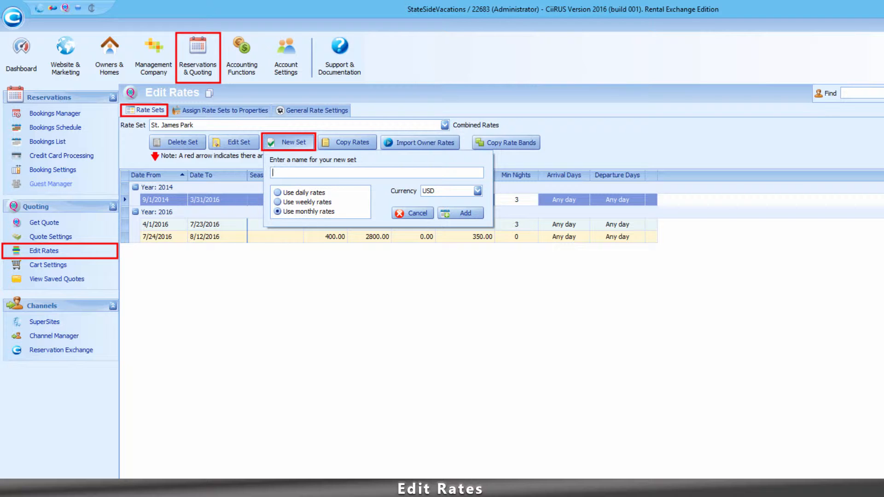
pyautogui.write('CAL2020')
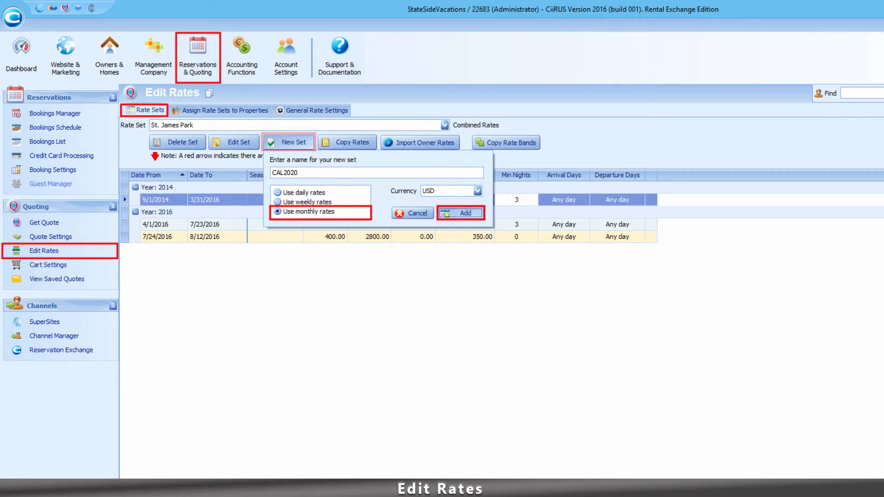
pyautogui.press('Return')
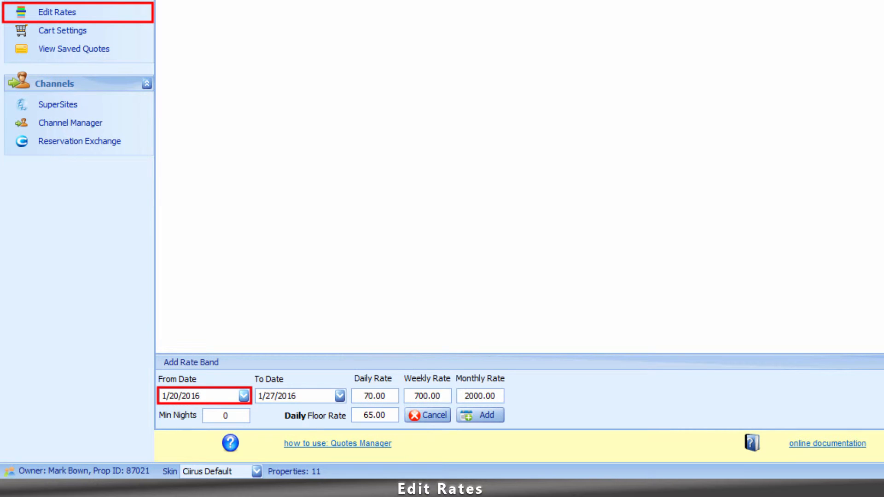
# Step: Add a rate band to CAL2020 from 1/1/2016 to 2/29/2016 with a minimum stay of 3 nights
pyautogui.click(244, 396)
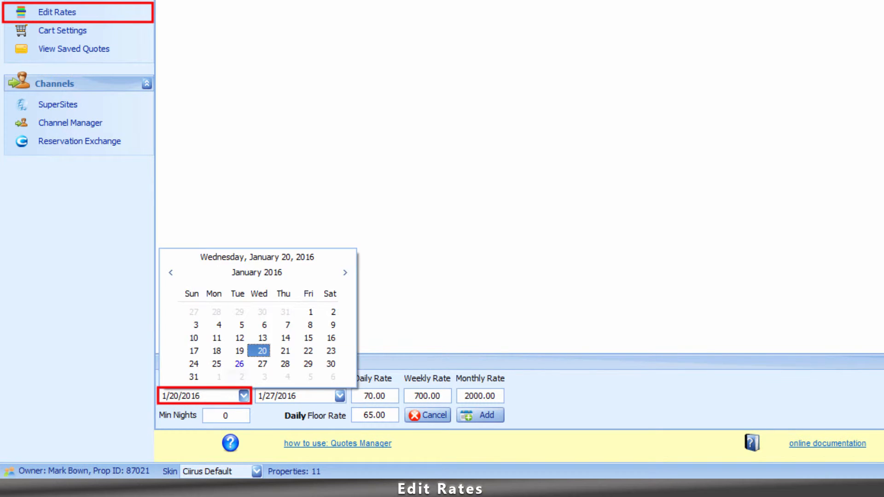
pyautogui.click(310, 312)
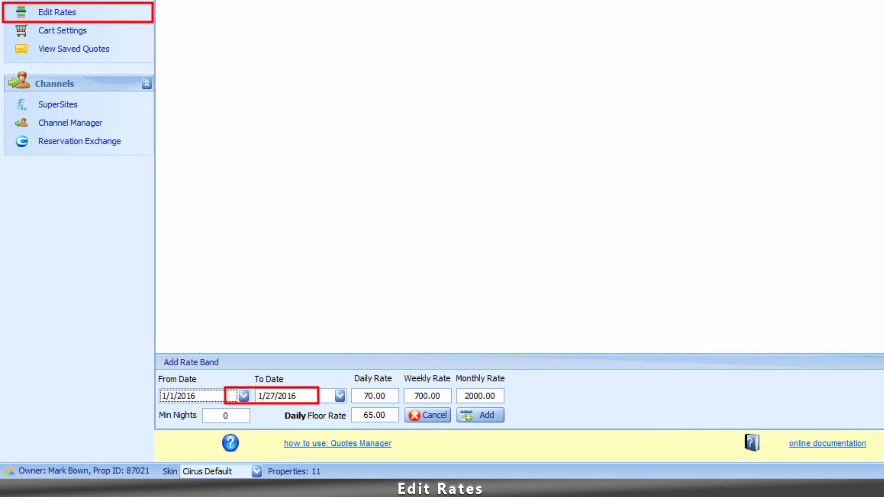
pyautogui.click(340, 396)
pyautogui.click(438, 273)
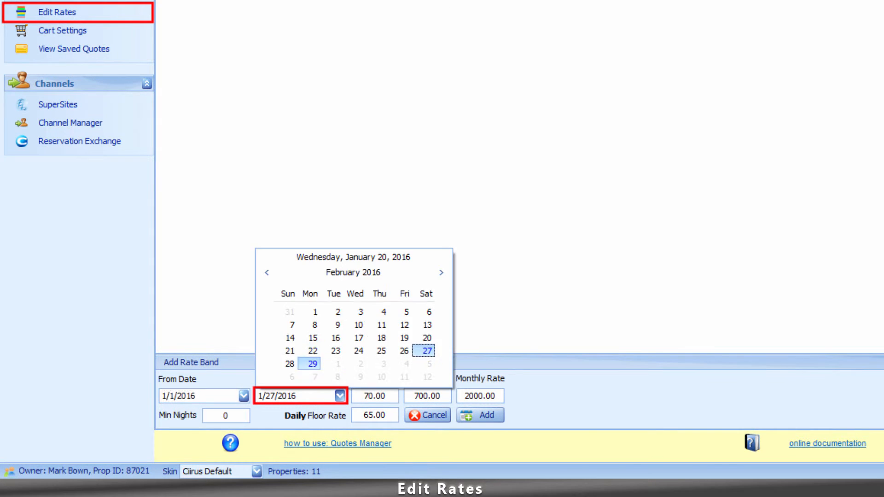
pyautogui.click(313, 363)
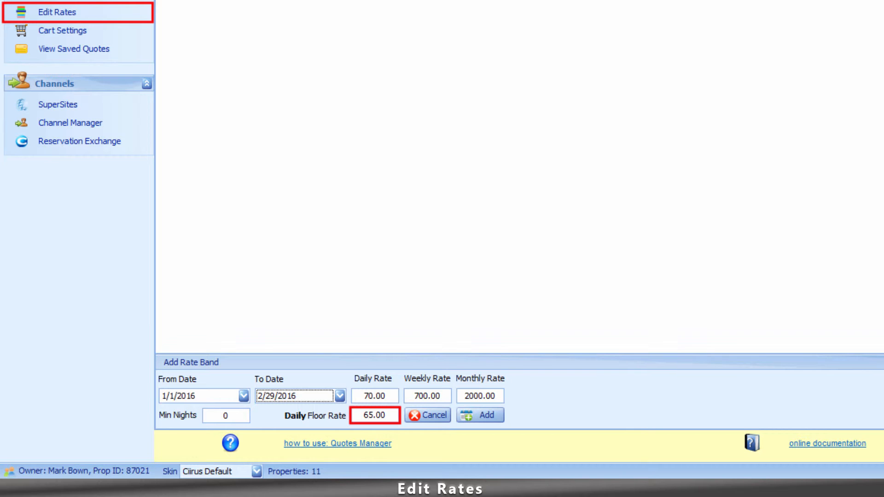
pyautogui.doubleClick(226, 416)
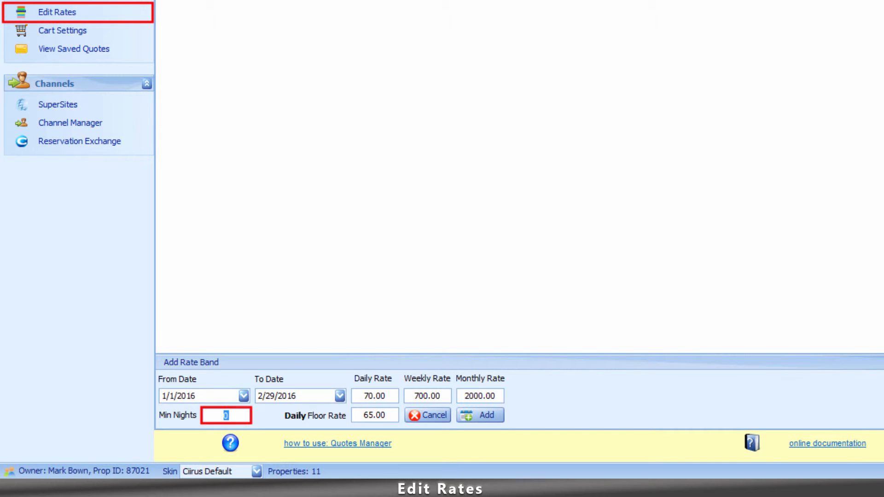
pyautogui.write('3')
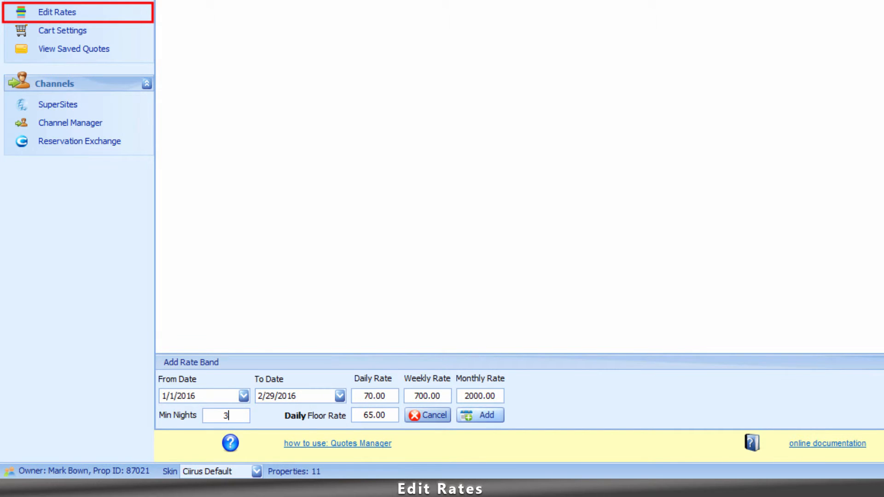
pyautogui.click(481, 416)
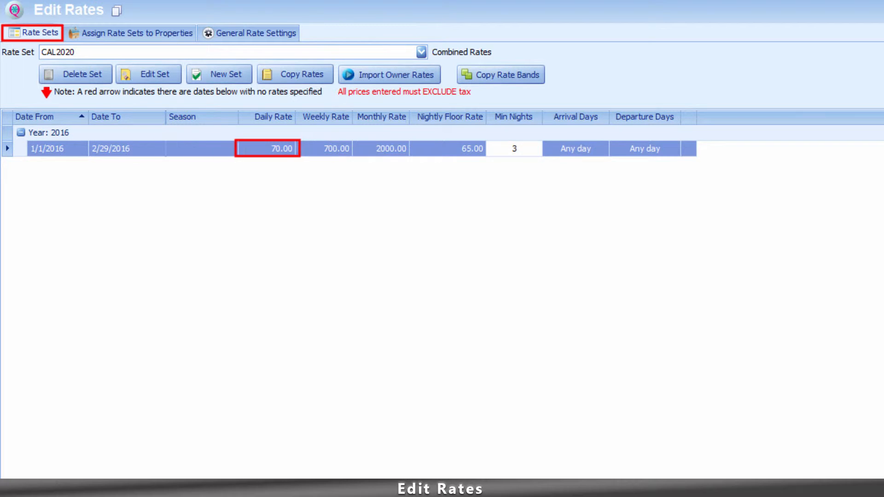
# Step: Open the daily rate of the 1/1/2016 to 2/29/2016 band for editing and delete characters from it
pyautogui.click(267, 149)
pyautogui.press('BackSpace')
pyautogui.press('BackSpace')
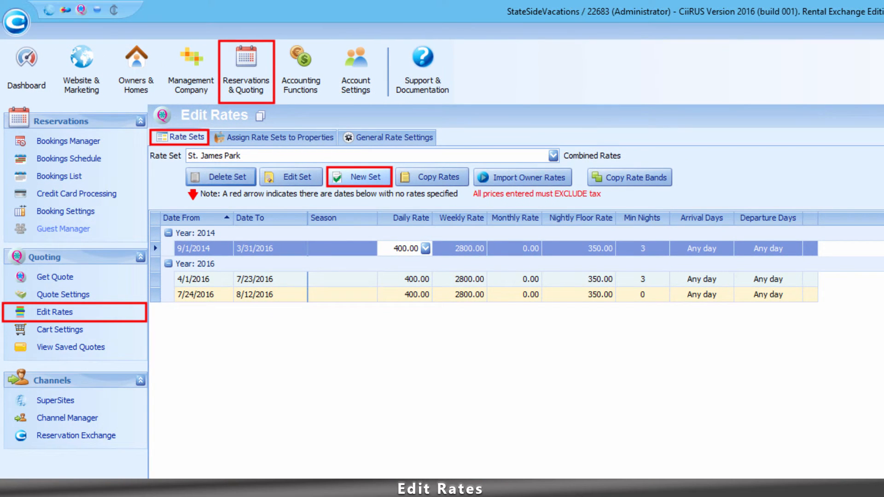
# Step: Create another new rate set named CAL4520 that uses monthly rates
pyautogui.click(360, 177)
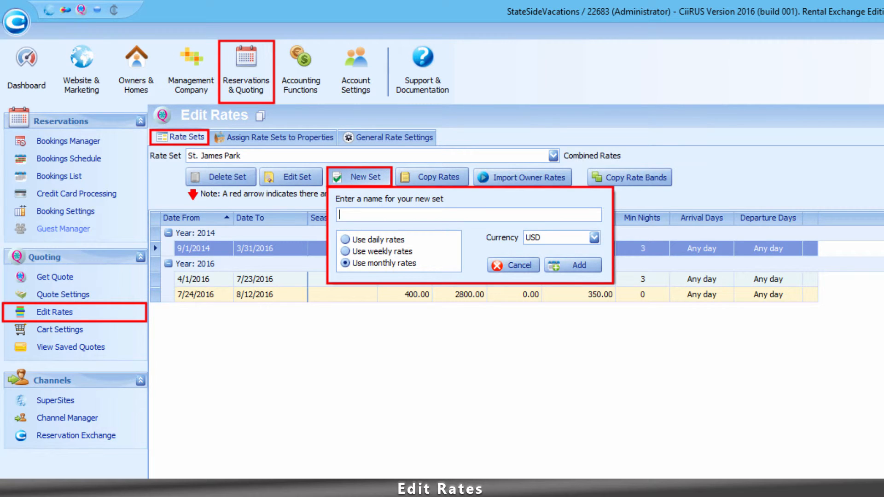
pyautogui.write('CAL4520')
pyautogui.click(572, 265)
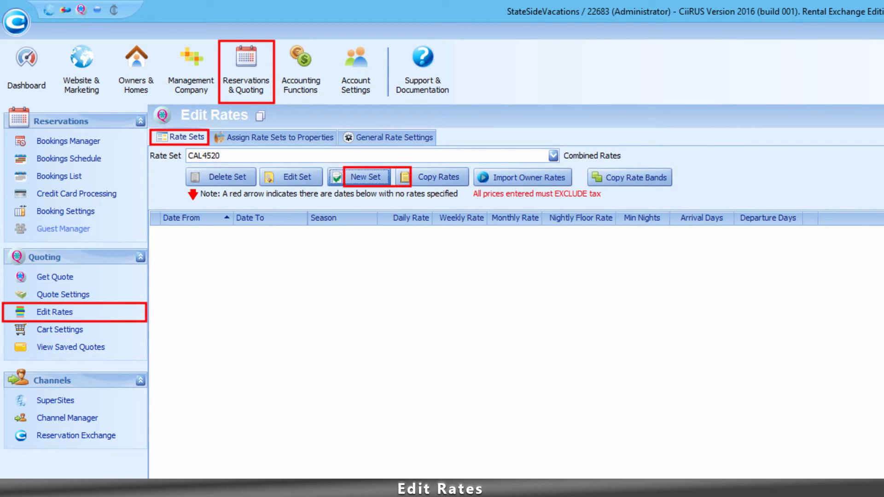
# Step: Try to copy only the date ranges from the Maine Retreat rate set into CAL4520
pyautogui.click(432, 178)
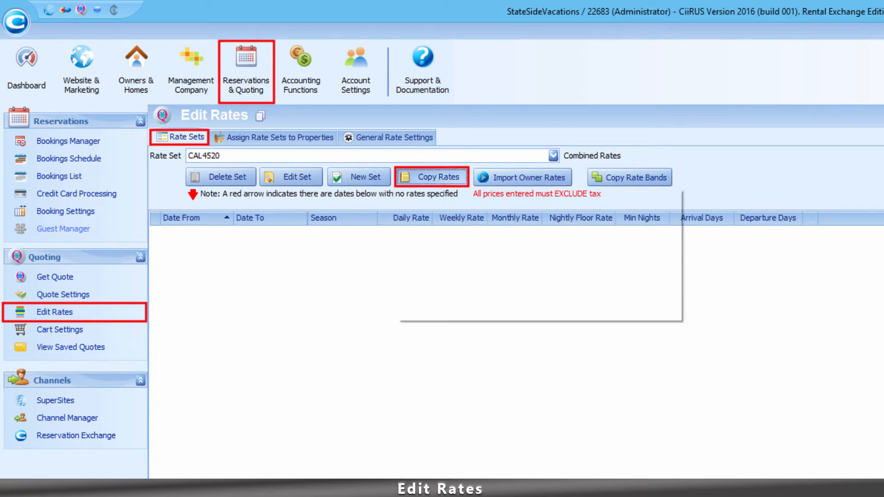
pyautogui.click(663, 215)
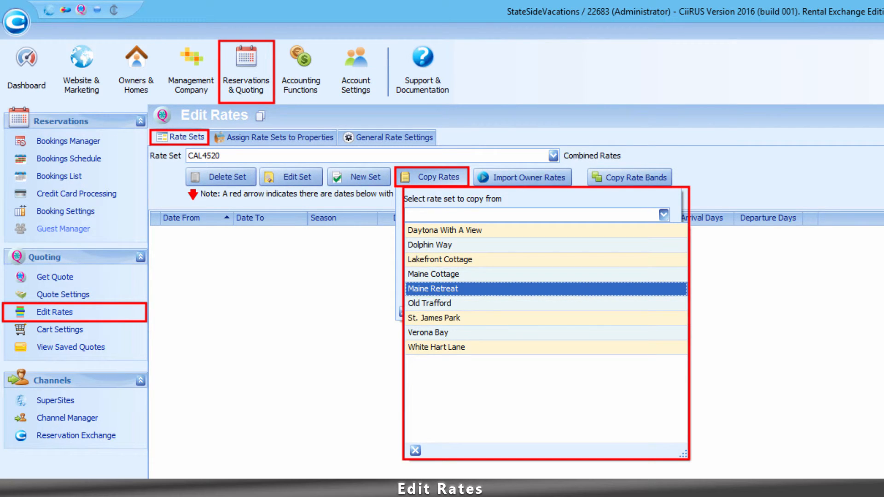
pyautogui.click(432, 289)
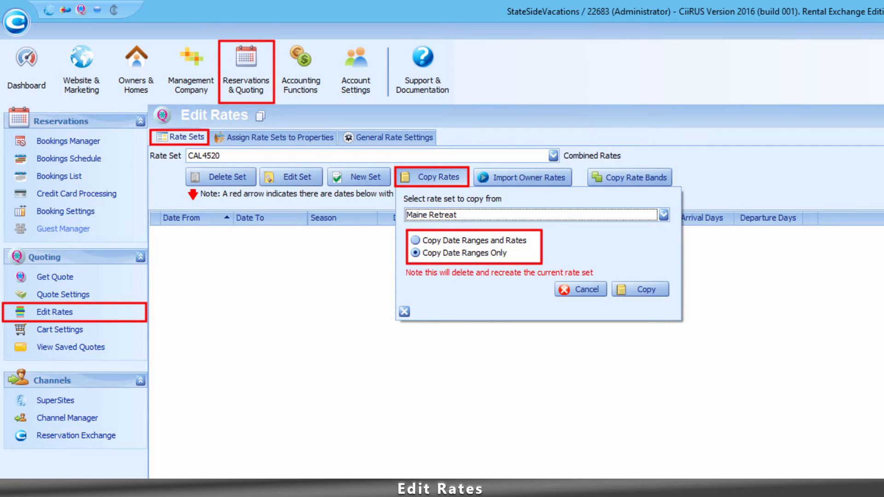
pyautogui.click(640, 289)
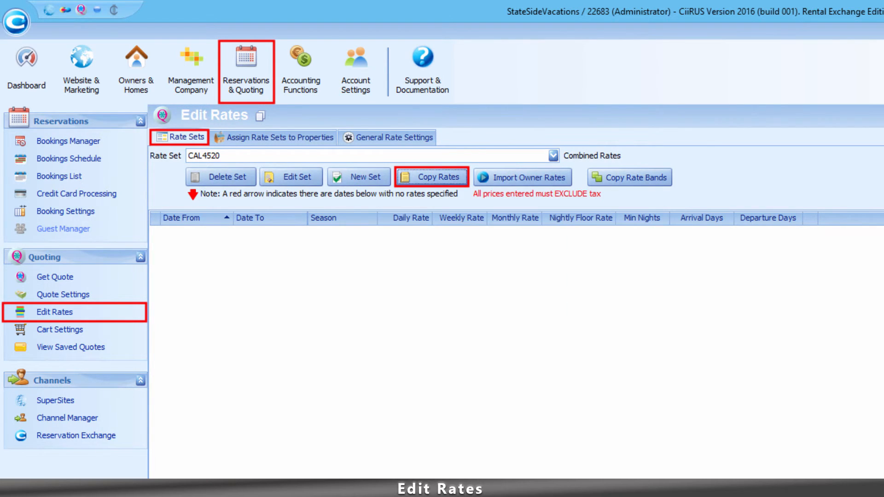
# Step: Copy only the date ranges from the Lakefront Cottage rate set into CAL4520
pyautogui.click(432, 177)
pyautogui.click(663, 215)
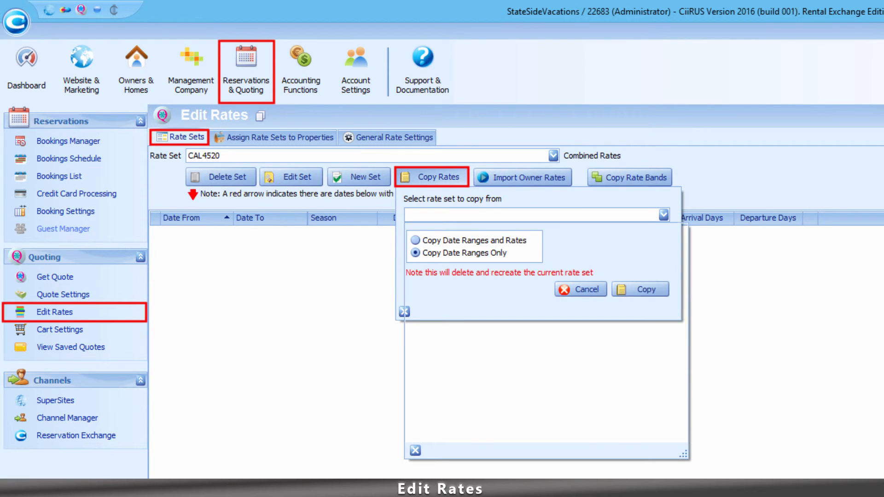
pyautogui.click(437, 260)
pyautogui.click(641, 289)
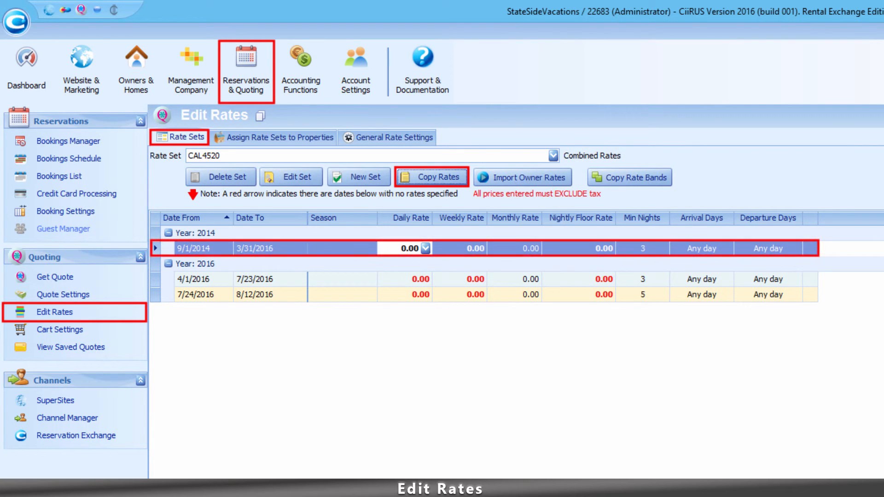
# Step: Examine the daily rate of each copied date range in turn
pyautogui.click(408, 248)
pyautogui.click(407, 280)
pyautogui.click(407, 295)
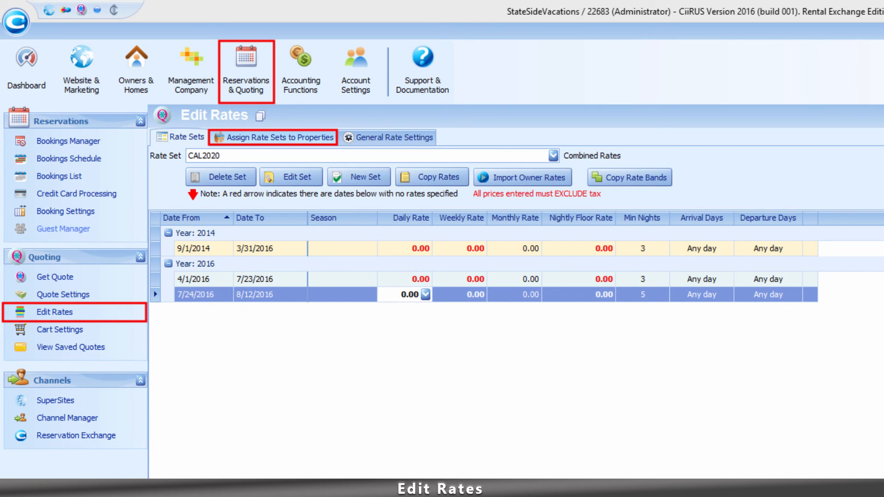
# Step: Open the rate set choices for the CAL2020 property in the assignment of rate sets to properties
pyautogui.click(274, 137)
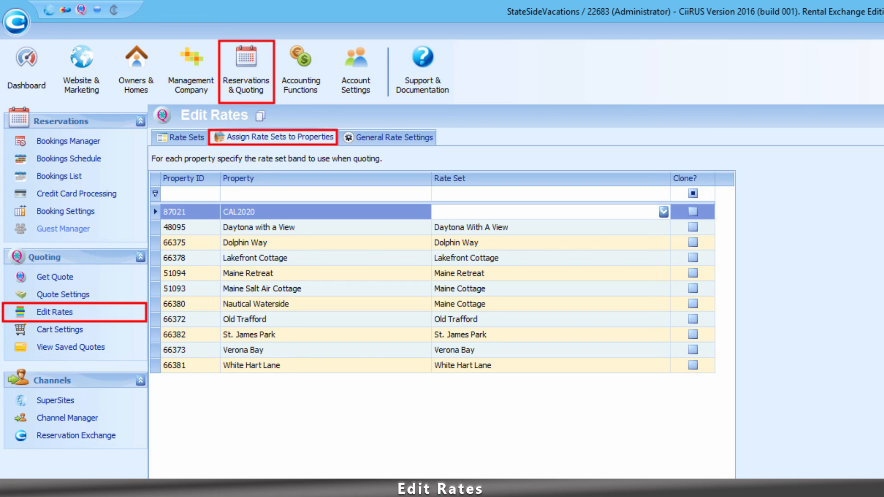
pyautogui.click(664, 212)
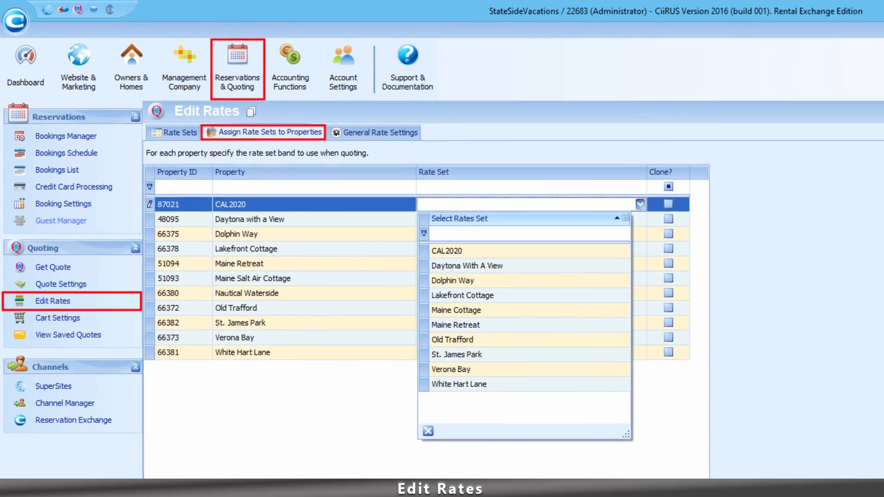